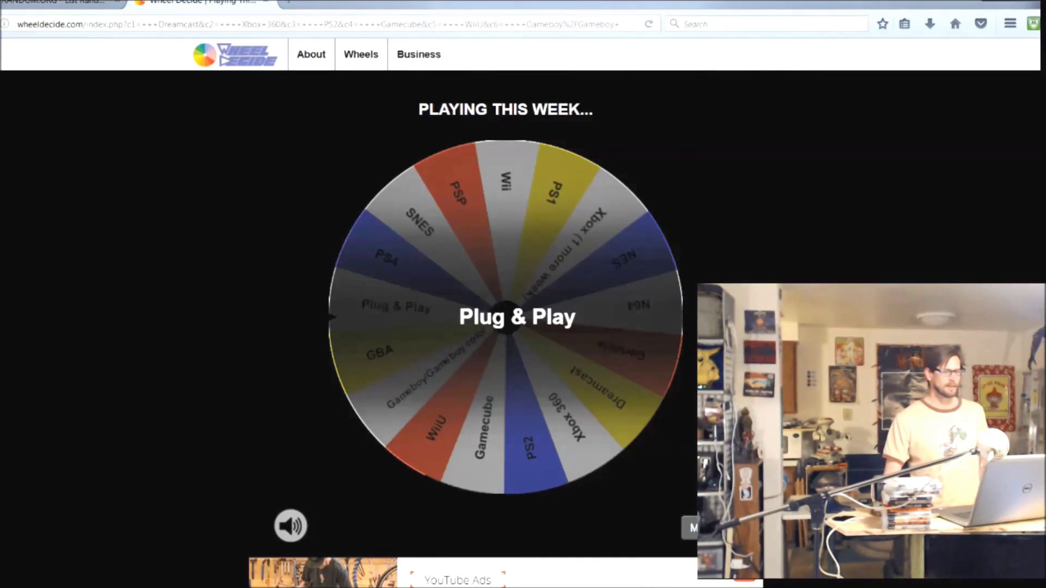
# Spin the console wheel once more so it lands on Genesis.
pyautogui.click(355, 299)
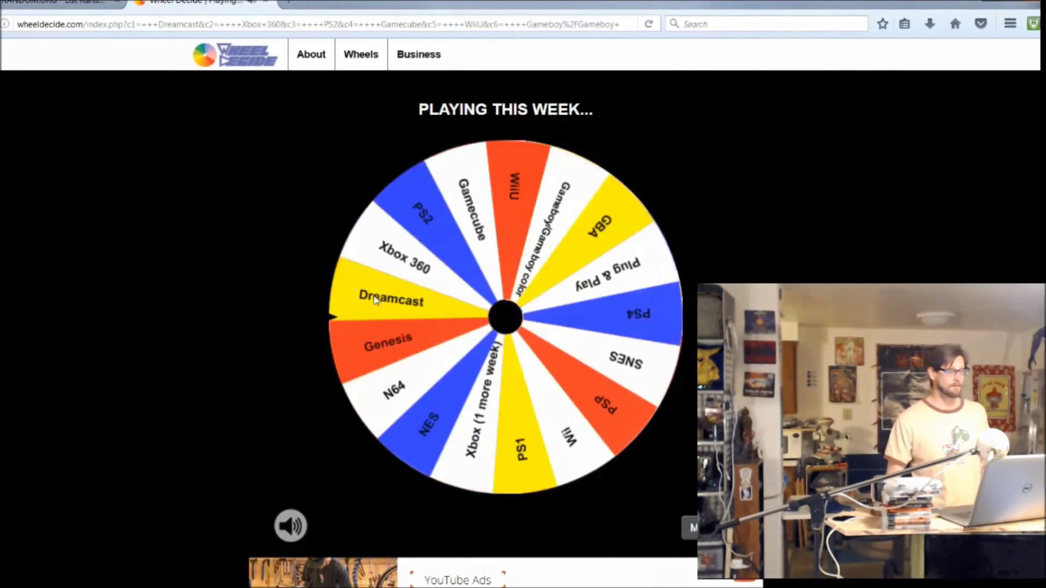